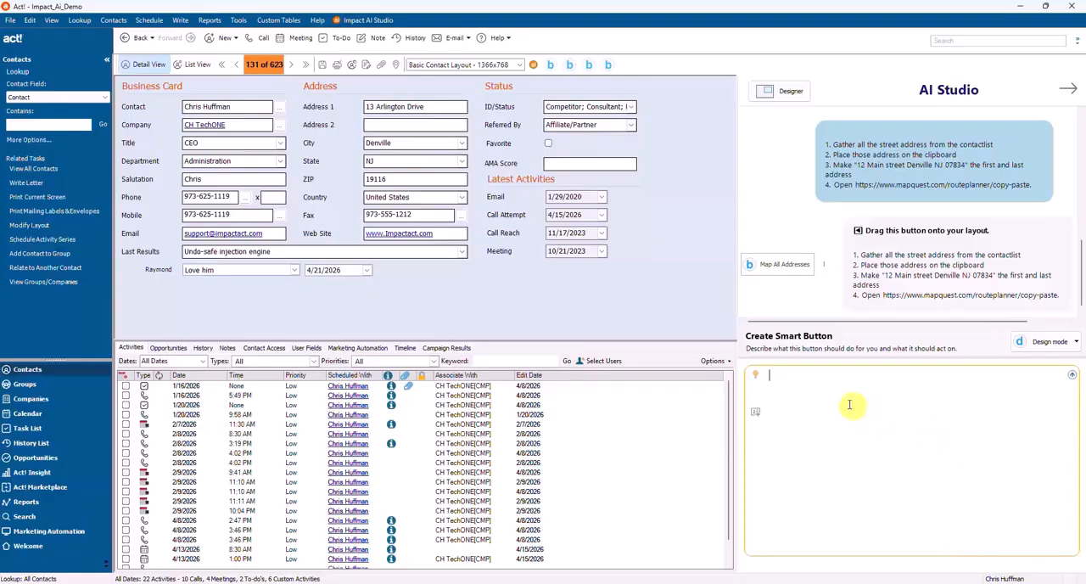
Step: Load the saved Zapier text-message prompt into the smart button description
click(760, 377)
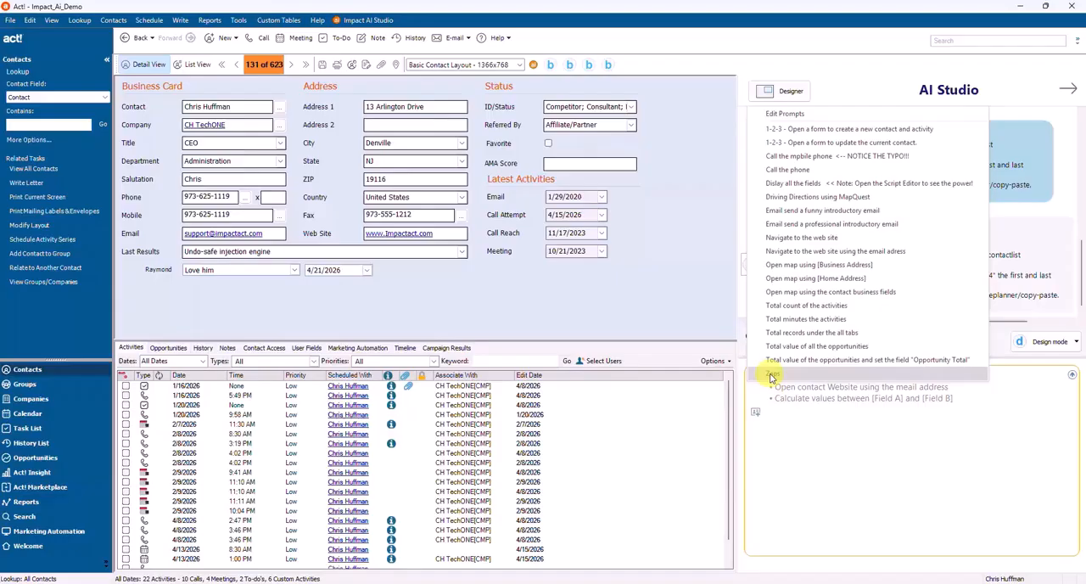
click(772, 375)
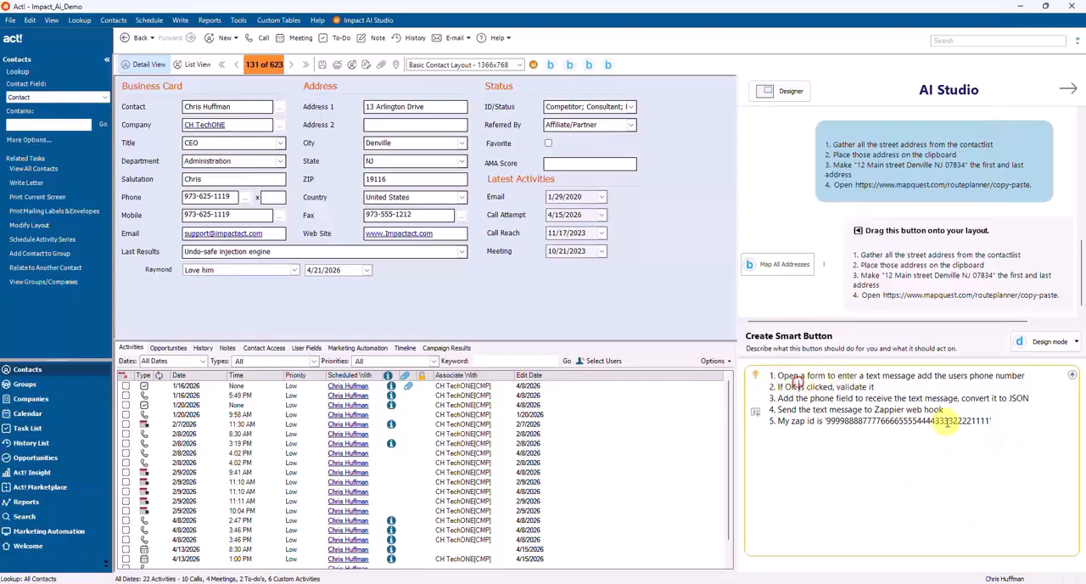
Step: Examine the prompt's five instructions one by one, covering the message form, validation, JSON conversion, Zapier web hook and zap ID
key(ctrl+Home)
key(shift+Down)
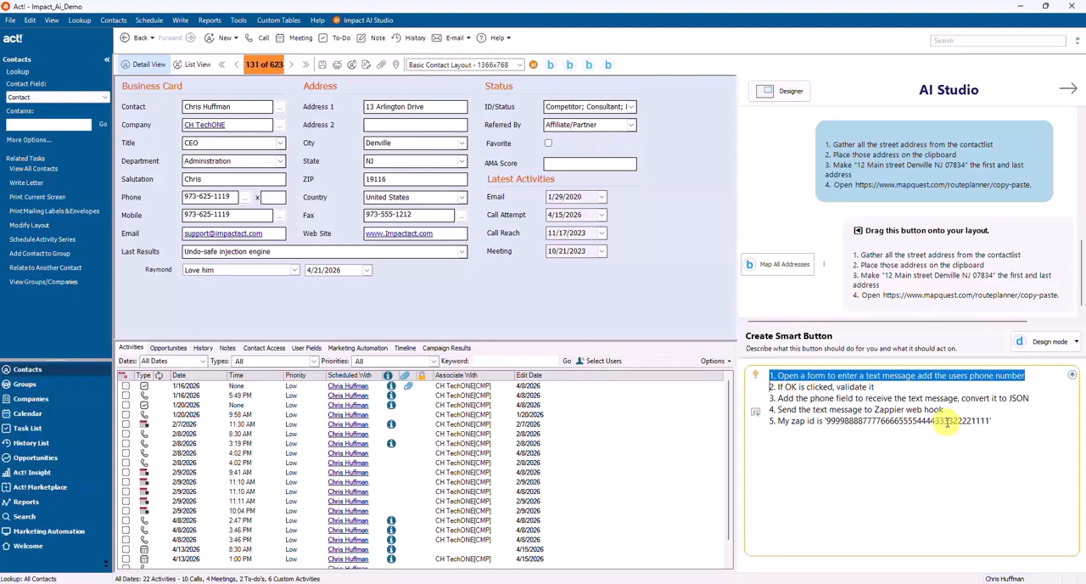
key(Down)
key(shift+Up)
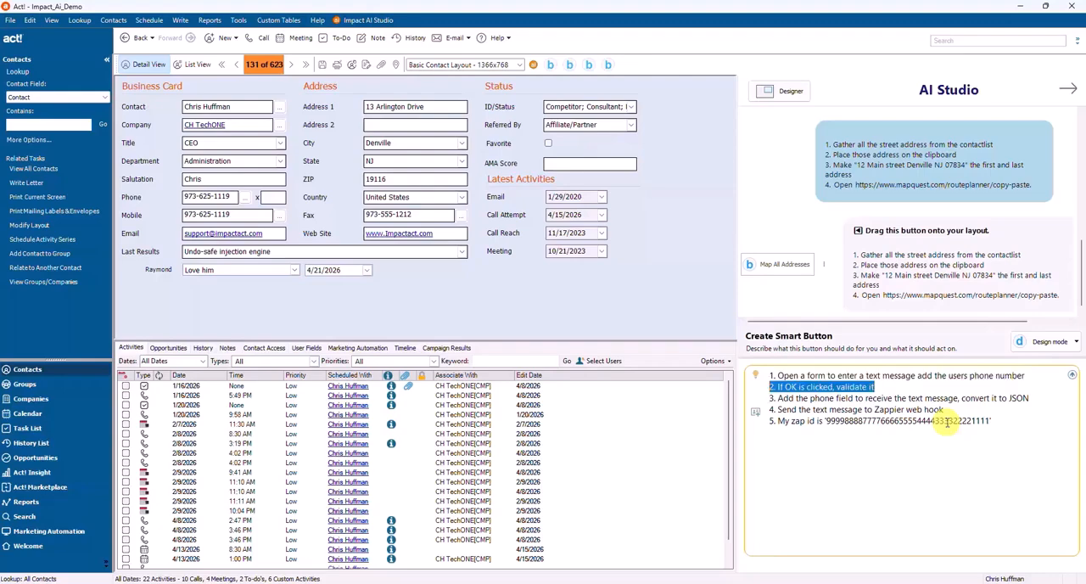
key(shift+Down)
key(shift+Down)
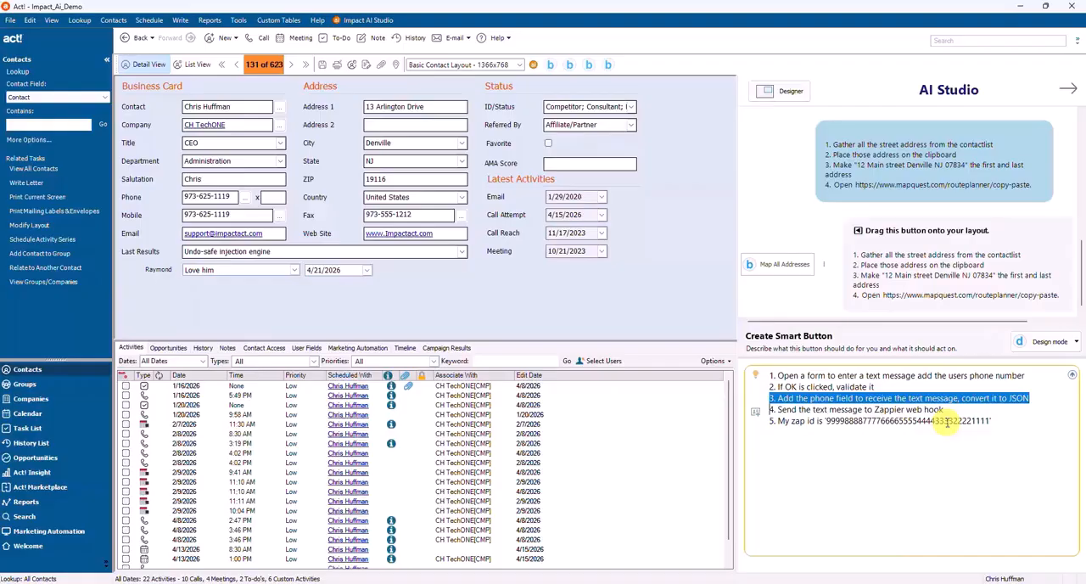
key(Left)
key(Down)
key(shift+Down)
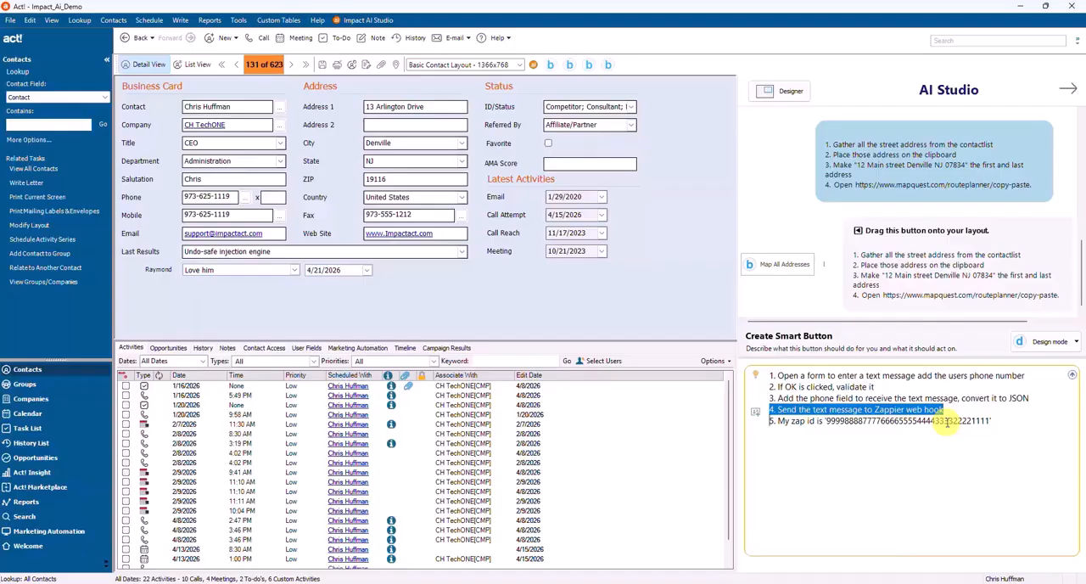
key(Right)
key(shift+Right)
key(shift+Right)
key(shift+Right)
key(shift+Right)
key(shift+Right)
key(shift+Right)
key(shift+Right)
key(shift+Right)
key(shift+Right)
key(shift+Right)
key(shift+Right)
key(shift+Right)
key(shift+Right)
key(shift+Right)
key(shift+Right)
key(shift+Right)
key(shift+Right)
key(shift+Right)
key(shift+Right)
key(shift+Right)
key(shift+Right)
key(shift+Right)
key(shift+Right)
key(shift+Right)
key(shift+Right)
key(shift+Right)
key(shift+Right)
key(shift+Right)
key(shift+Right)
key(shift+Right)
key(shift+Right)
key(shift+Right)
key(shift+Right)
key(shift+Right)
key(shift+Right)
key(shift+Right)
key(shift+Right)
key(shift+Right)
key(shift+Right)
key(shift+Right)
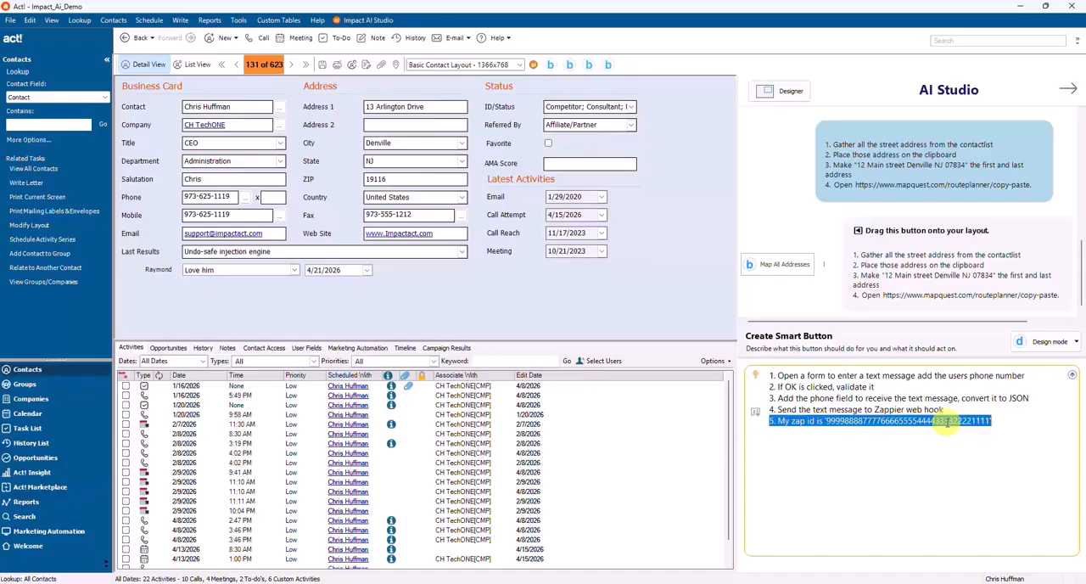
Step: Generate the smart button from the prompt and place it on the contact layout, in the empty area below Latest Activities
click(1004, 422)
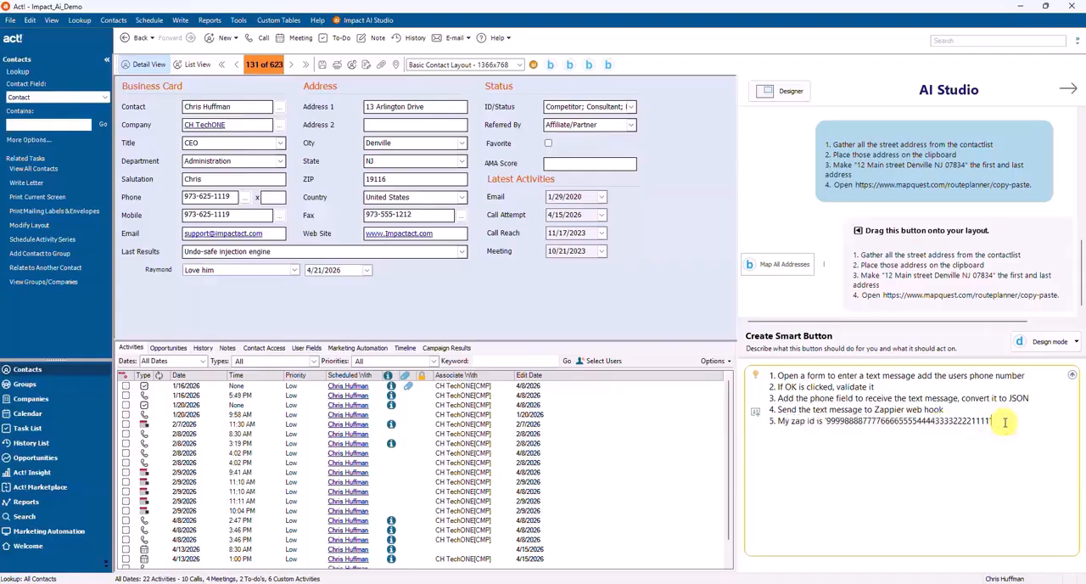
key(Return)
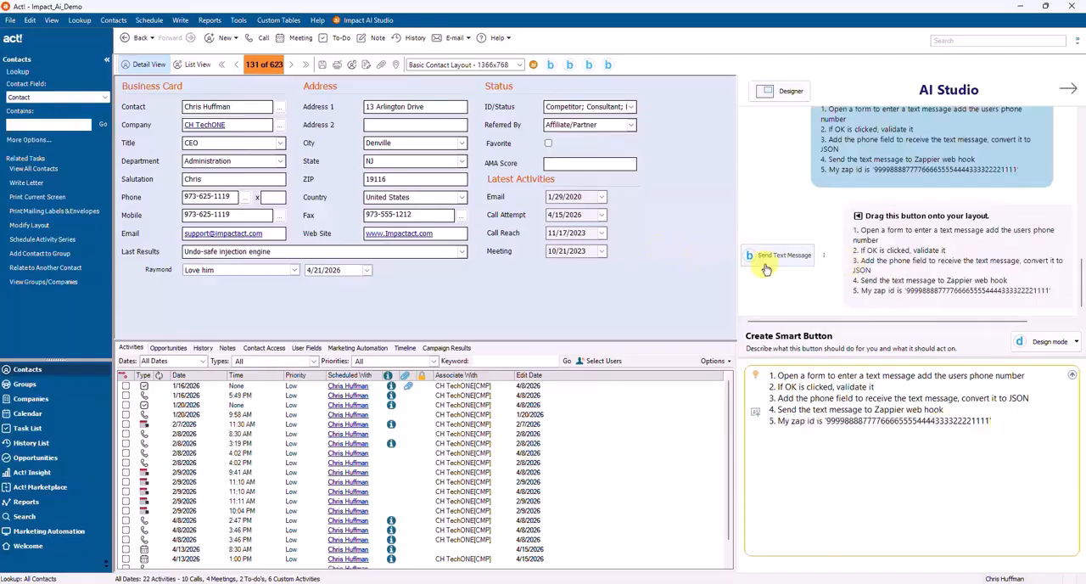
click(775, 259)
drag(775, 259, 540, 291)
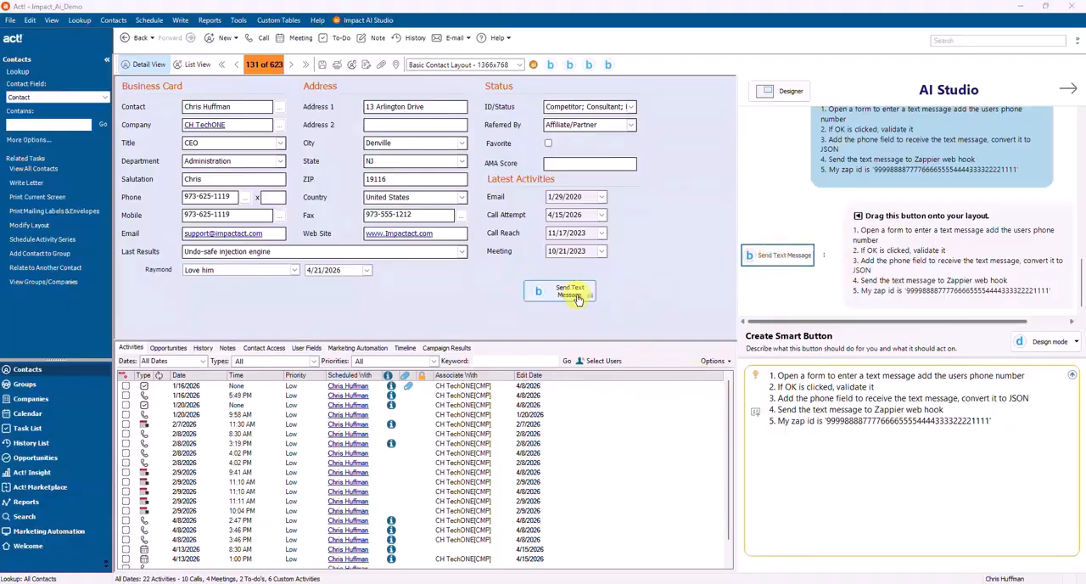
Step: Run the Send Text Message button and enter "Hi, hows your day?" as the message, keeping the prefilled phone number
click(571, 292)
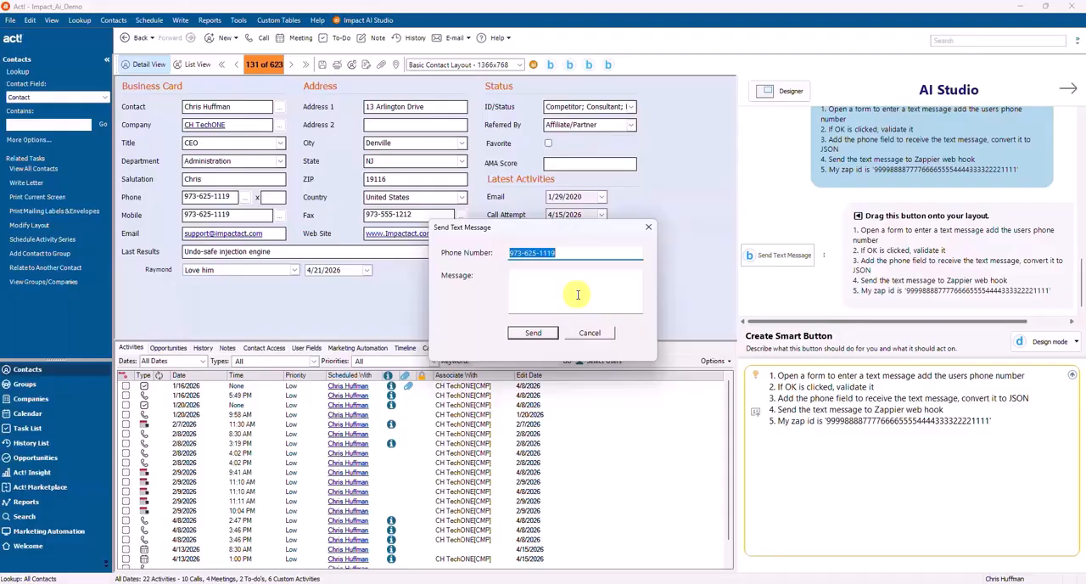
click(552, 253)
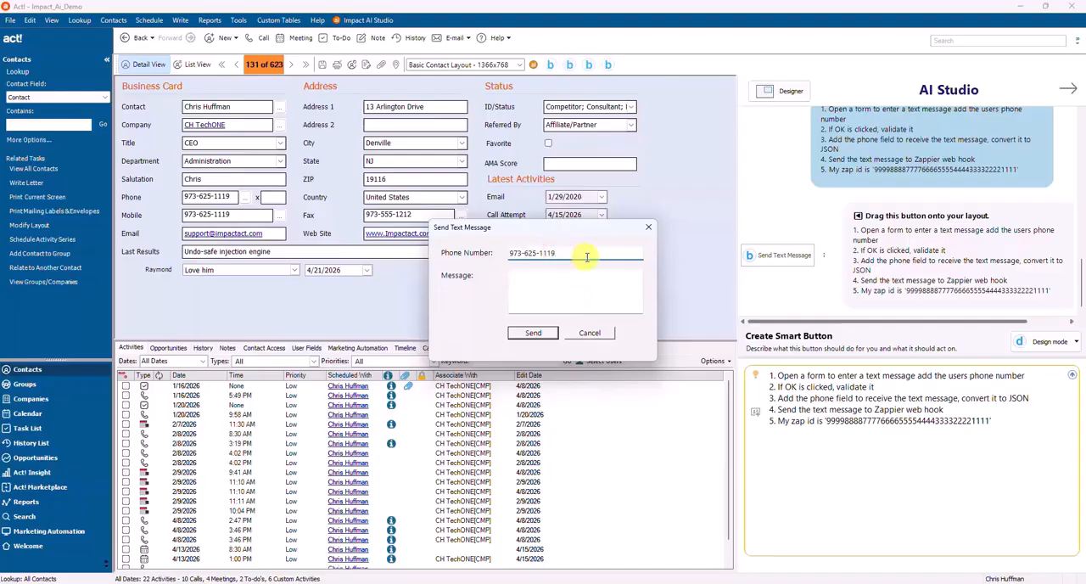
key(Tab)
text(Hi, hows your)
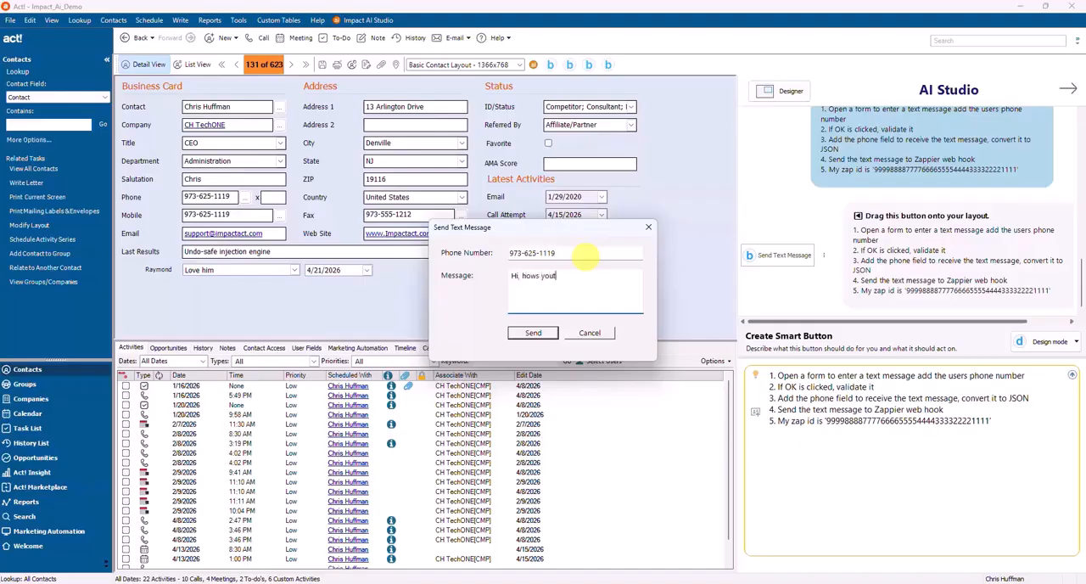
text( day?)
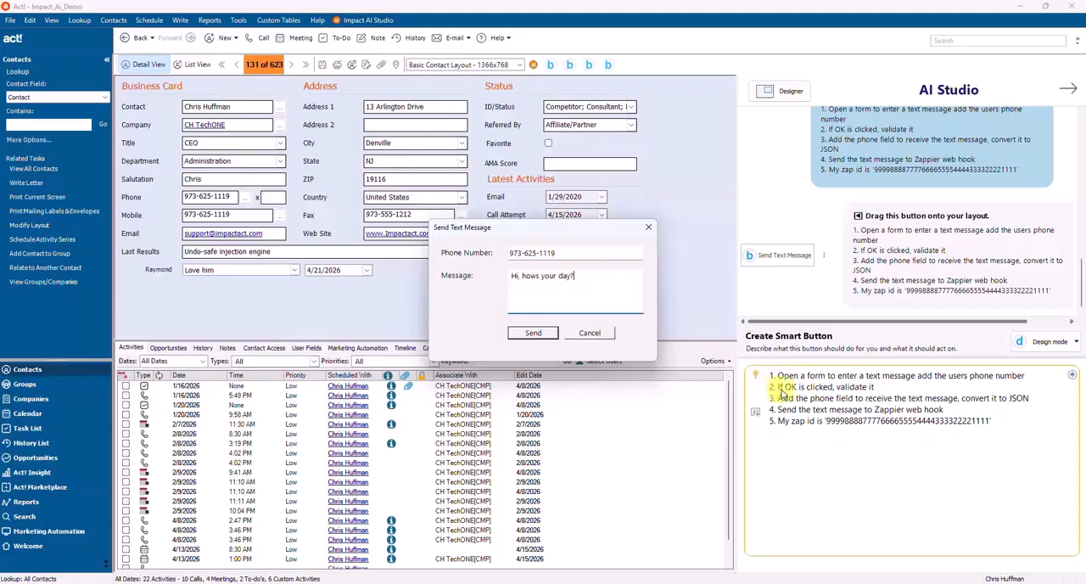
Step: Send the text message and dismiss the dialog that follows
click(539, 335)
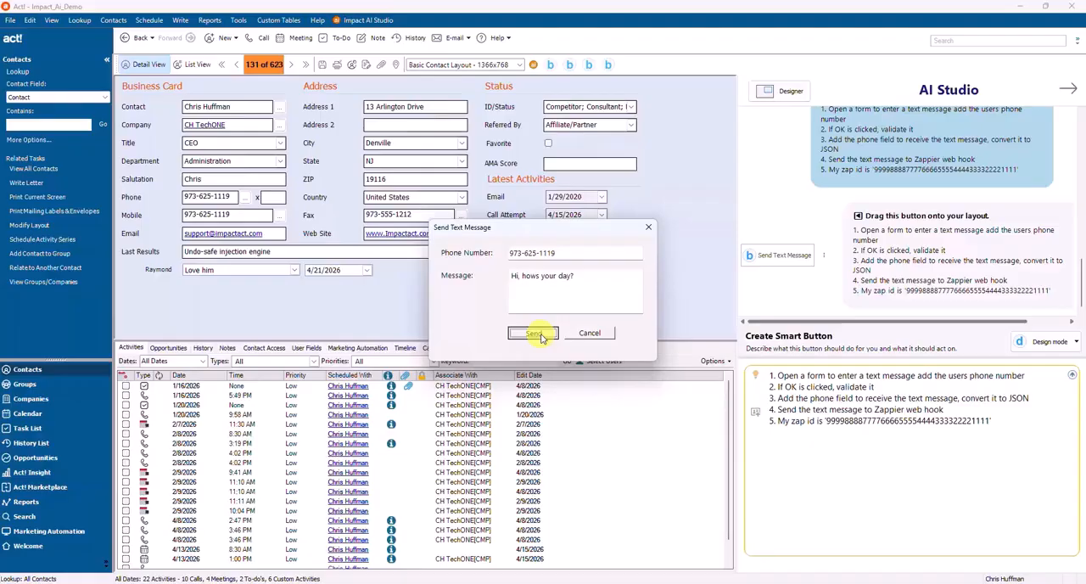
click(535, 334)
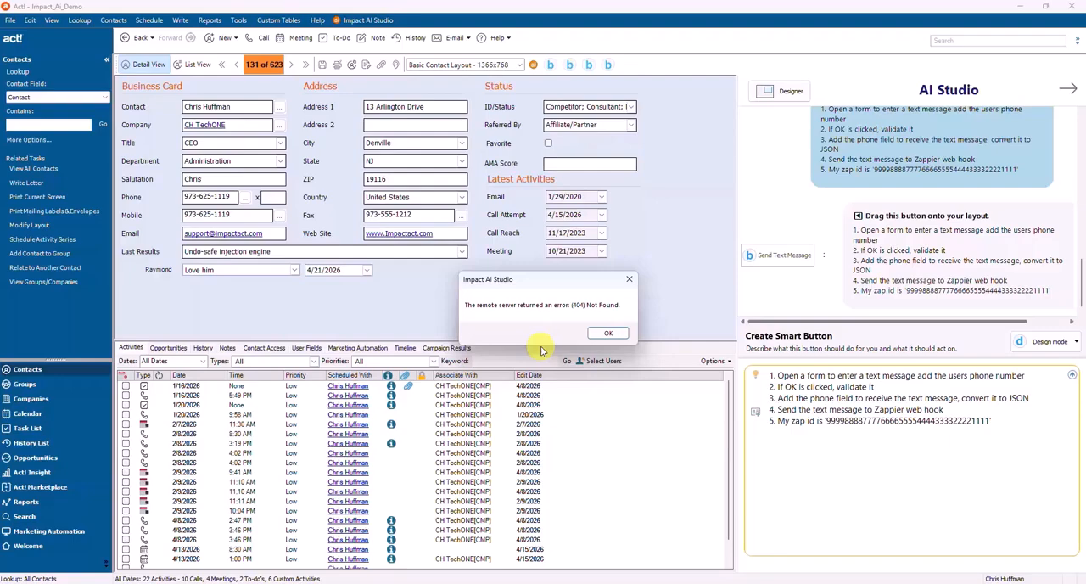
click(617, 335)
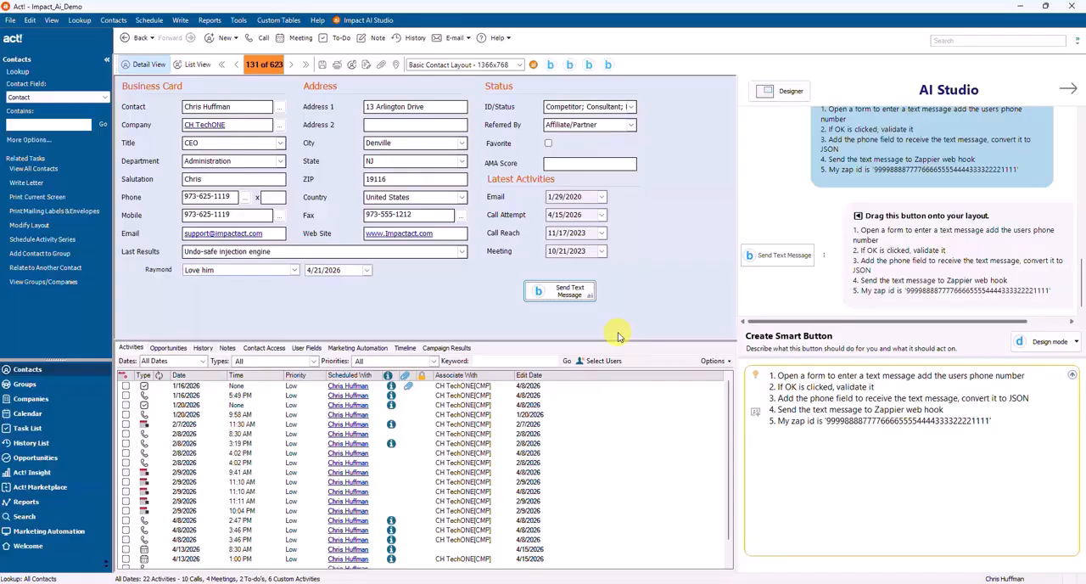
Step: Open the Send Text Message button's script from the Designer and show its generated code
click(785, 90)
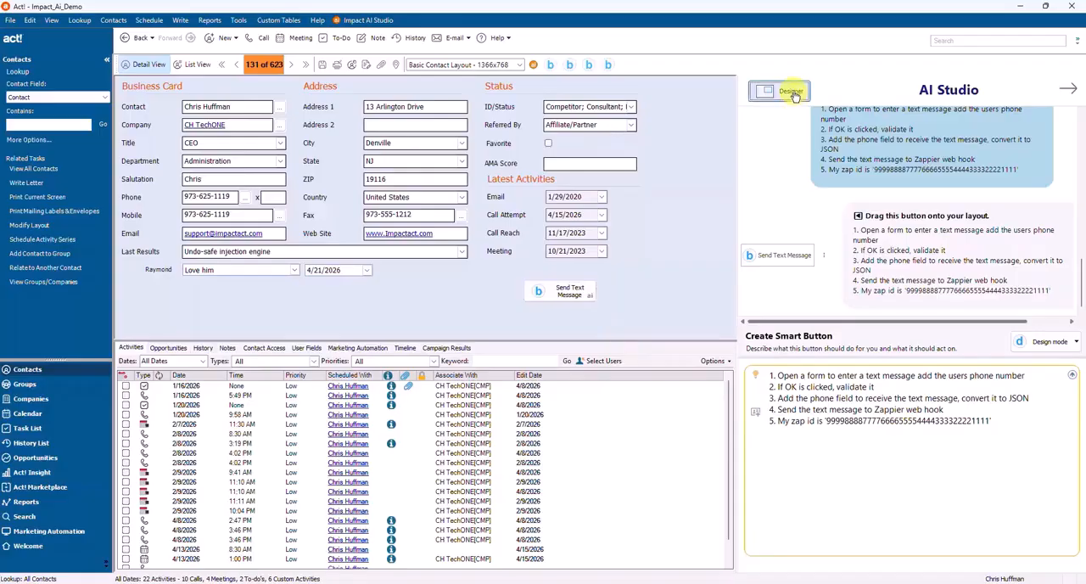
click(578, 288)
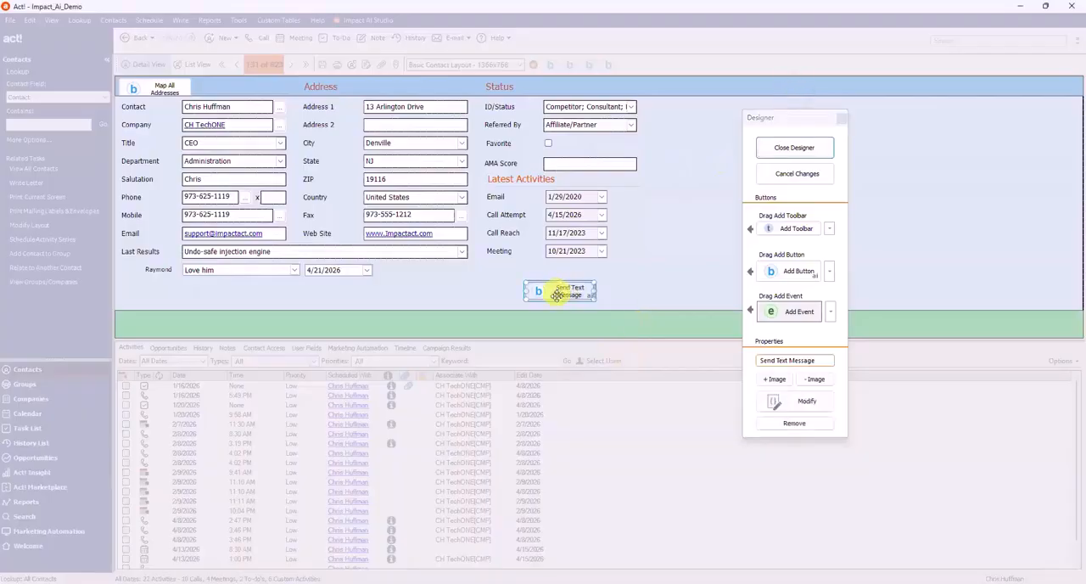
click(802, 402)
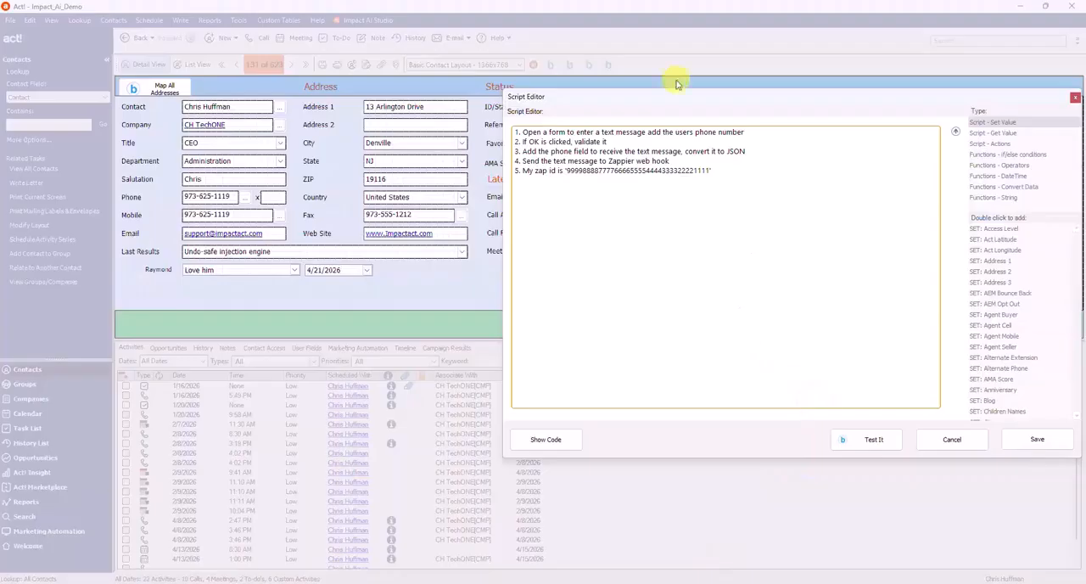
drag(687, 96, 497, 97)
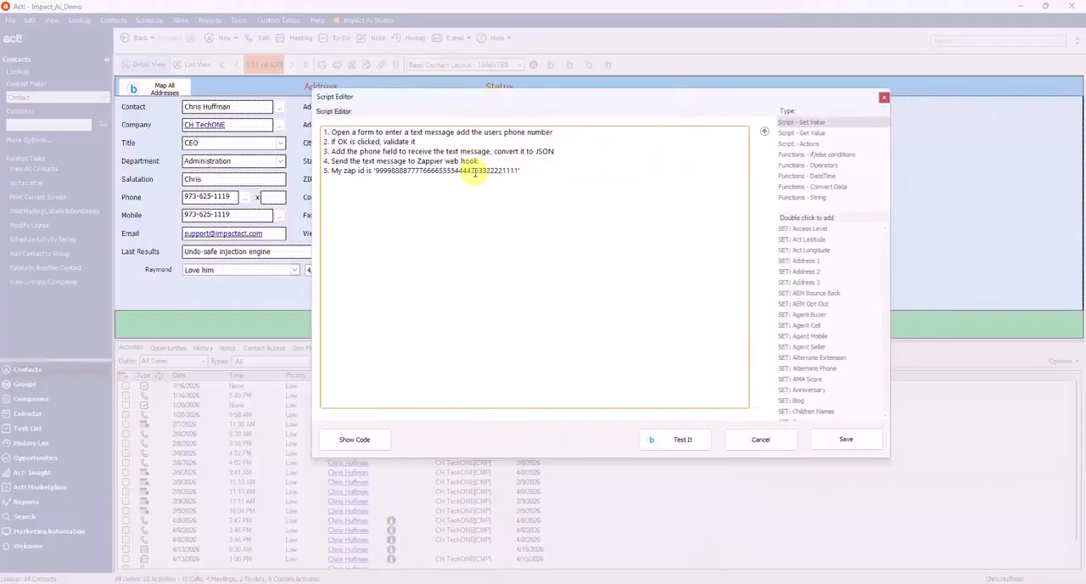
click(368, 439)
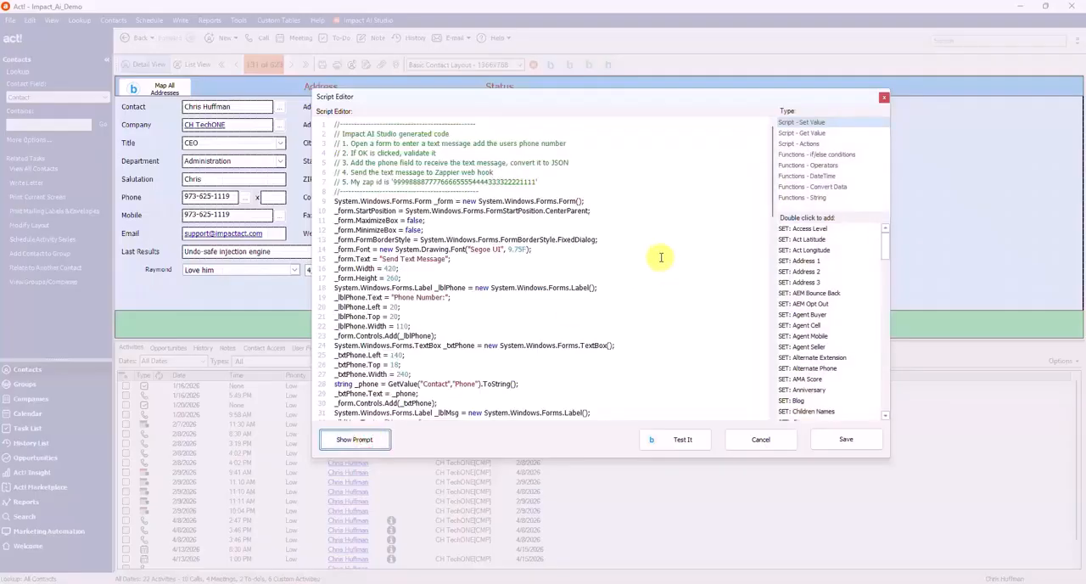
Step: Examine the generated code, from the form controls and validation to the JSON request, the Zapier hook URL and the zap ID
scroll(662, 255, down, 4)
scroll(666, 257, down, 3)
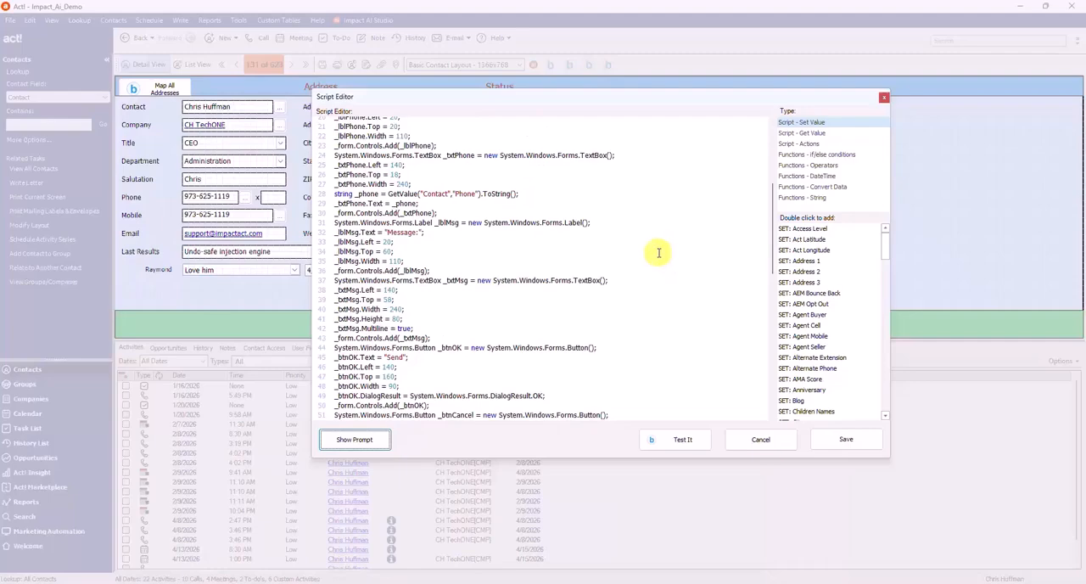
scroll(653, 249, down, 3)
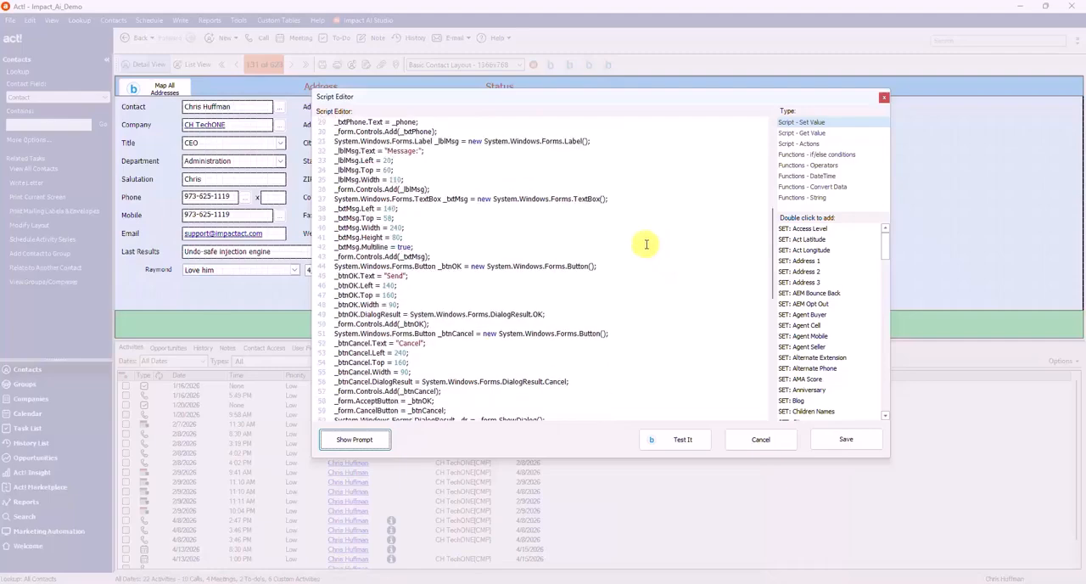
scroll(646, 245, down, 12)
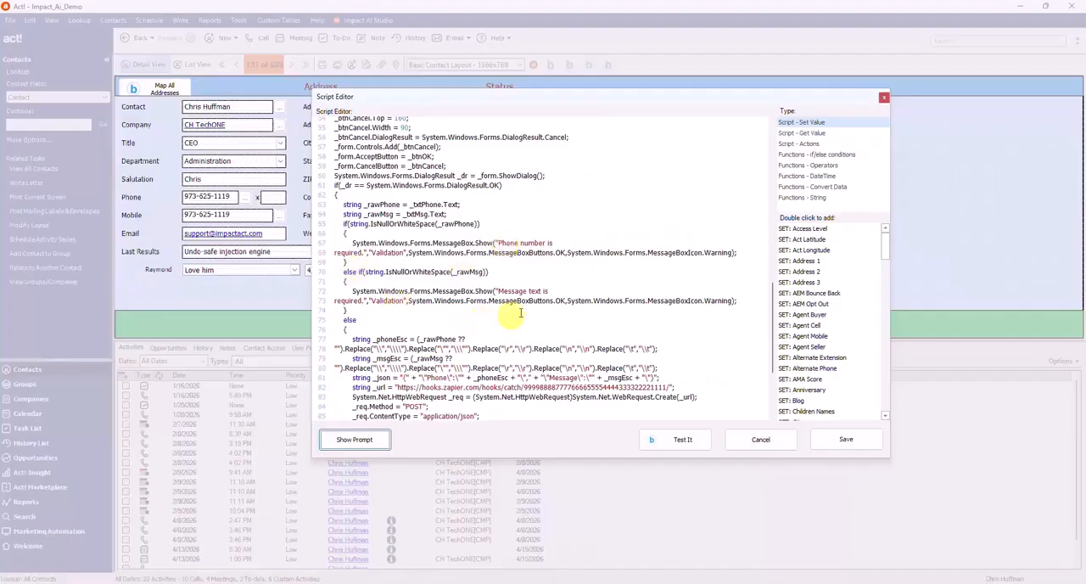
scroll(518, 314, down, 4)
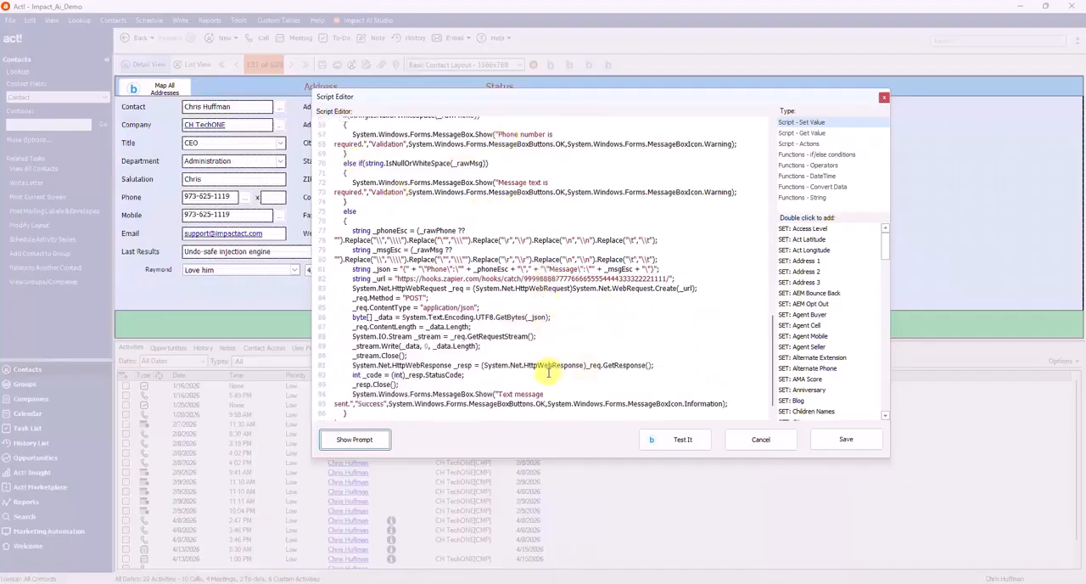
drag(347, 225, 625, 382)
drag(420, 278, 472, 280)
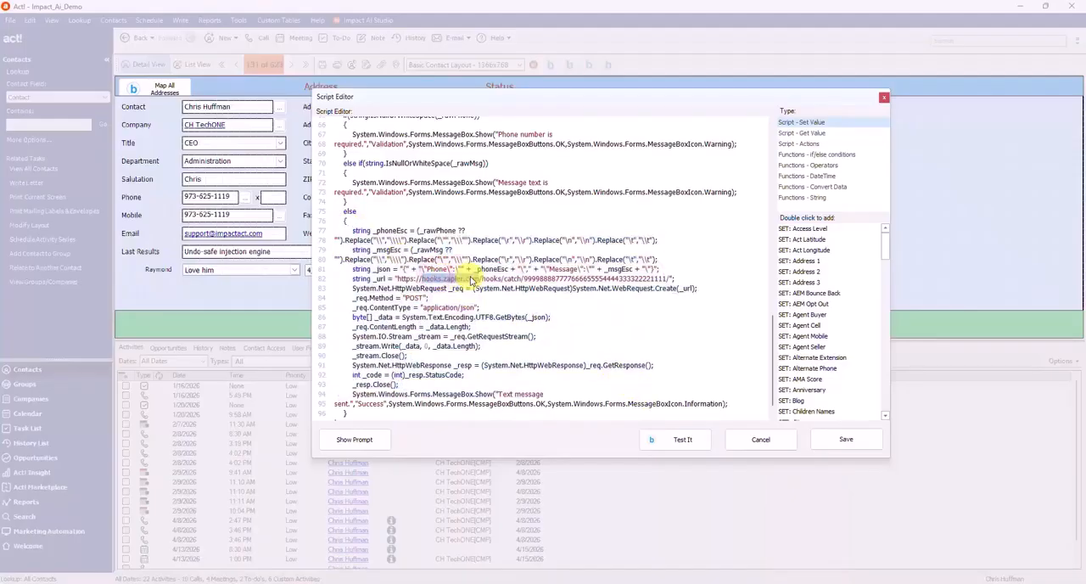
double_click(591, 279)
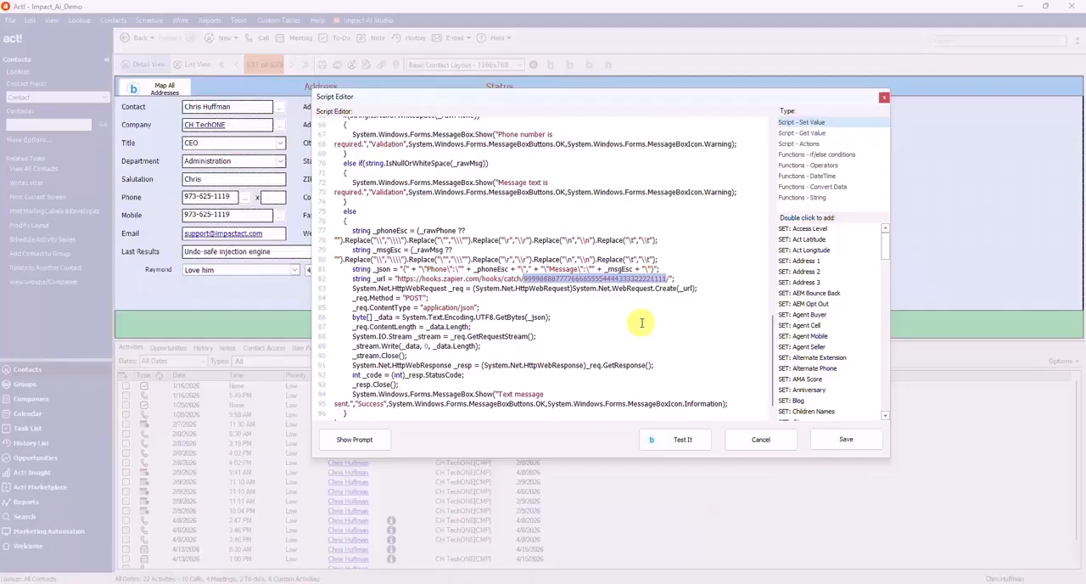
Step: Save the button's script and close the Designer
click(860, 452)
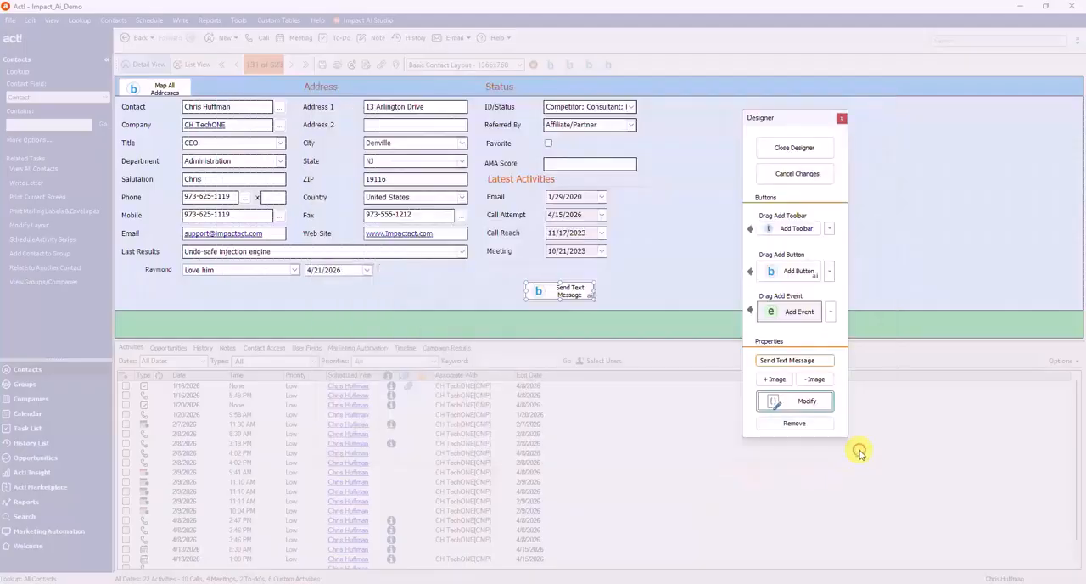
click(775, 158)
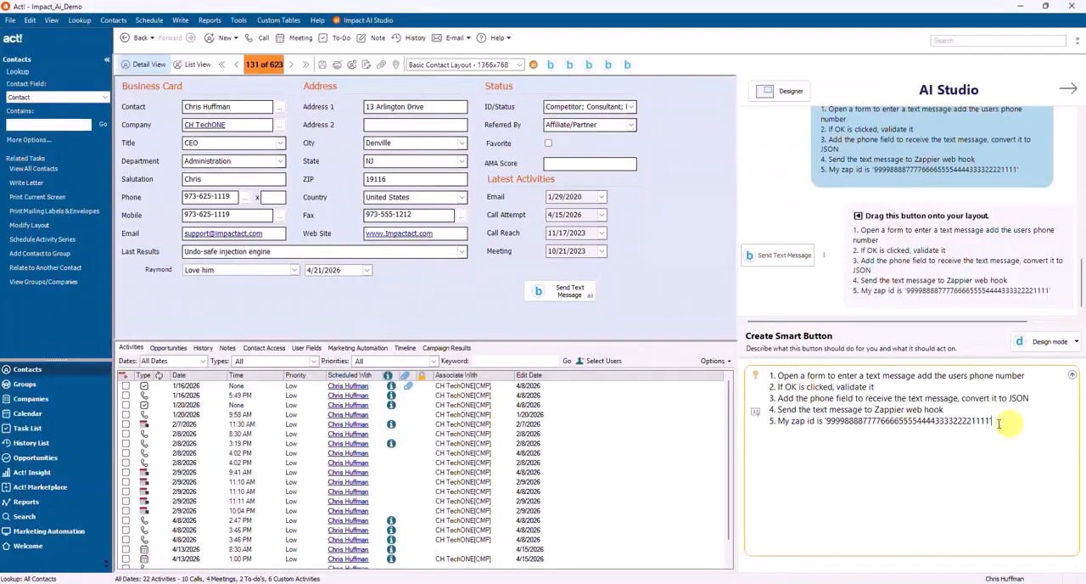
Step: Select the entire prompt text in the smart button description
key(ctrl+a)
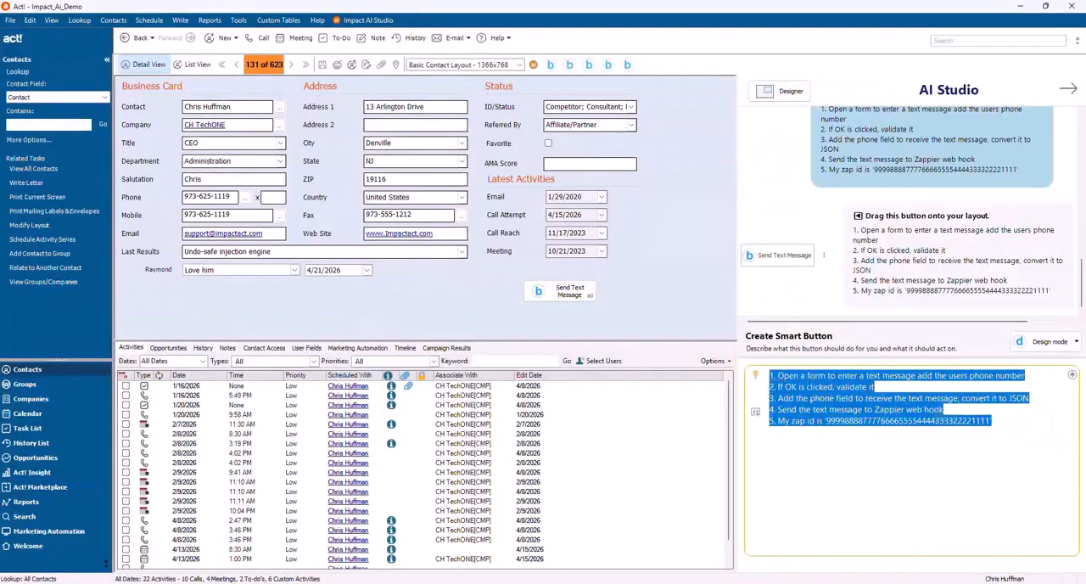